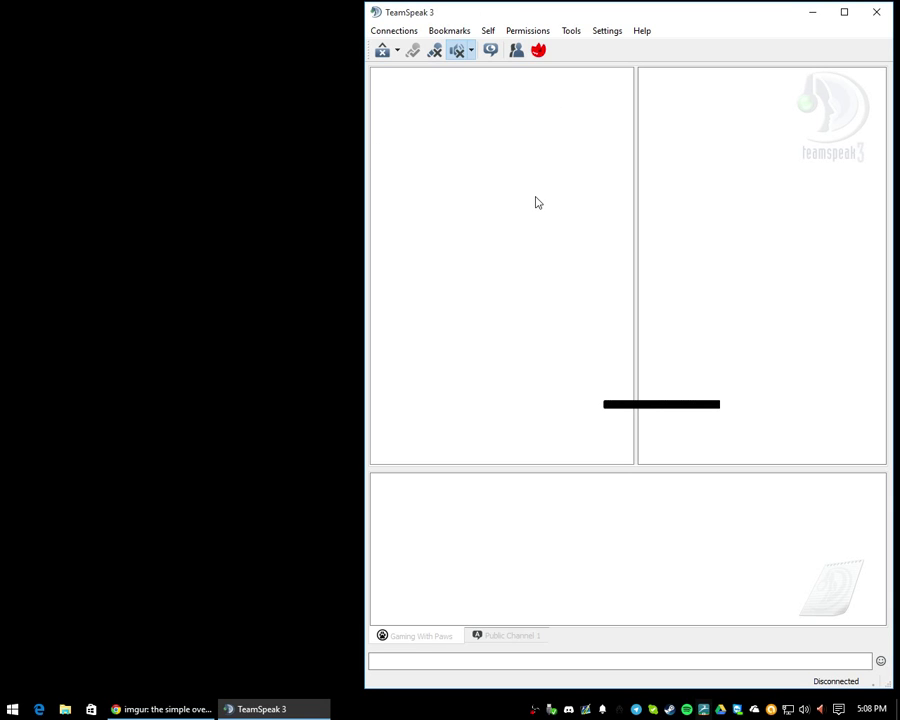
Export the Indigo identity to the Desktop as an ini file named test
{"action": "left_click", "coordinate": [604, 34]}
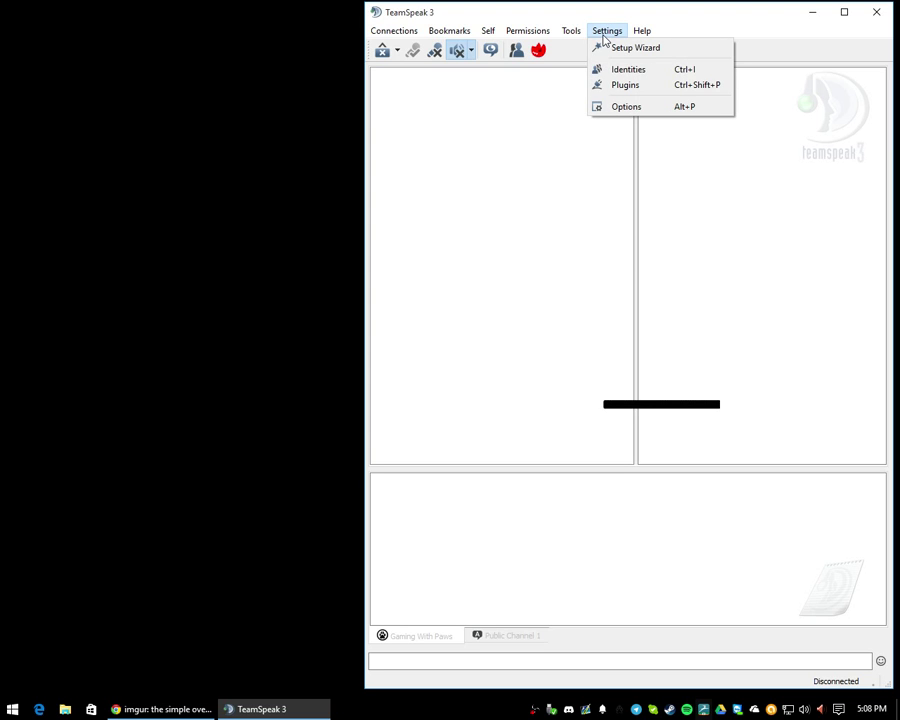
{"action": "left_click", "coordinate": [616, 71]}
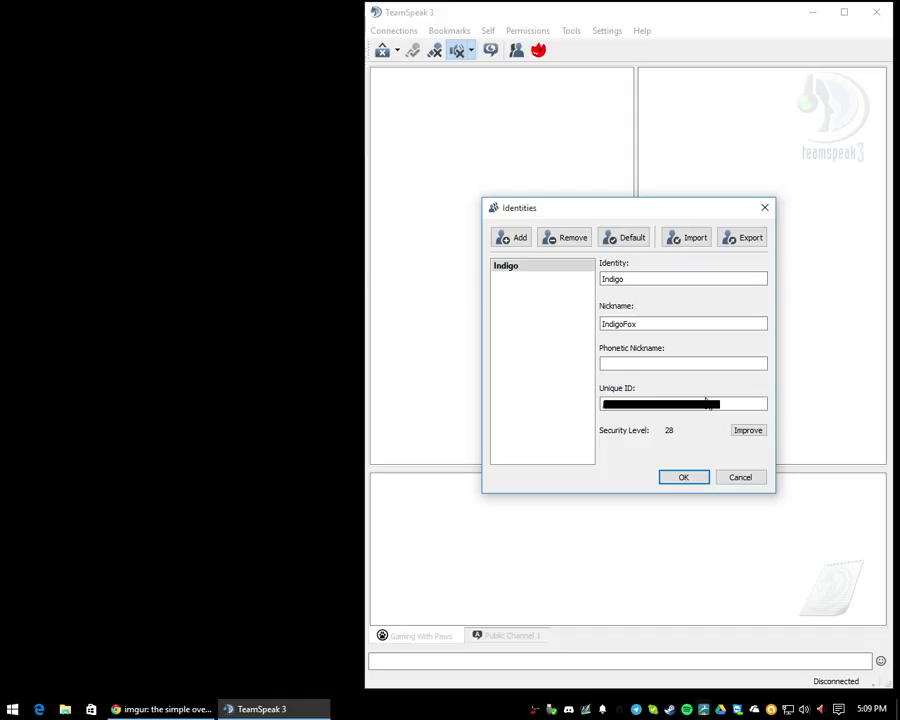
{"action": "left_click", "coordinate": [509, 268]}
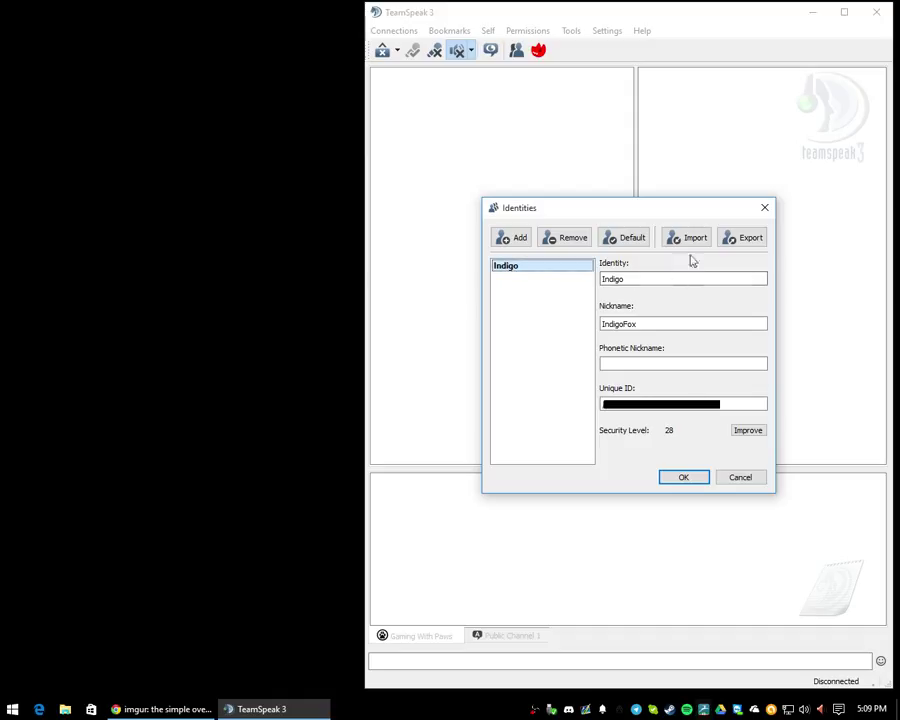
{"action": "left_click", "coordinate": [744, 242]}
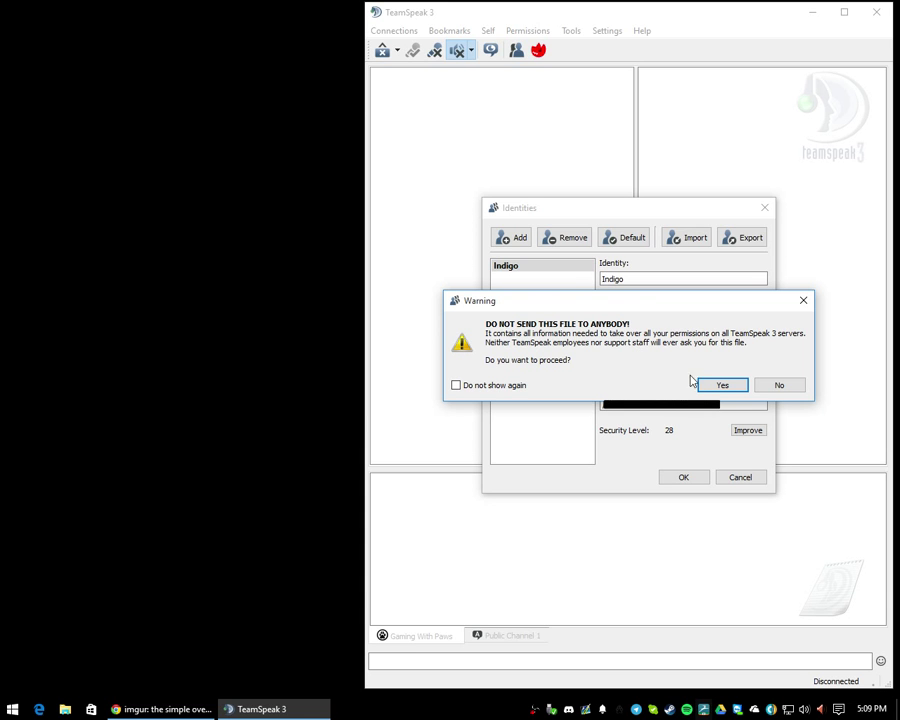
{"action": "left_click", "coordinate": [722, 386]}
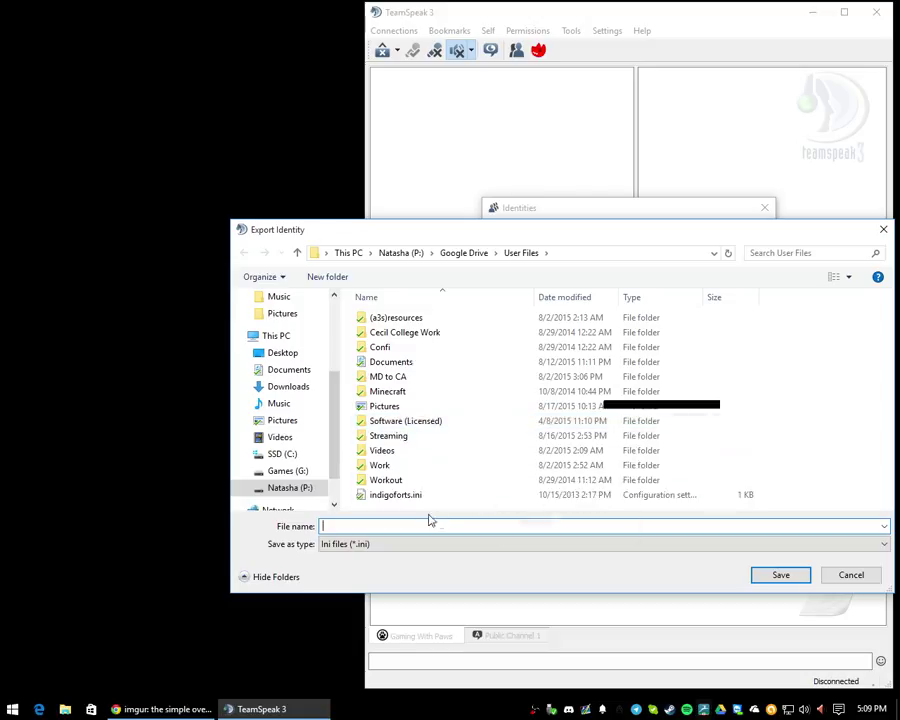
{"action": "left_click", "coordinate": [294, 356]}
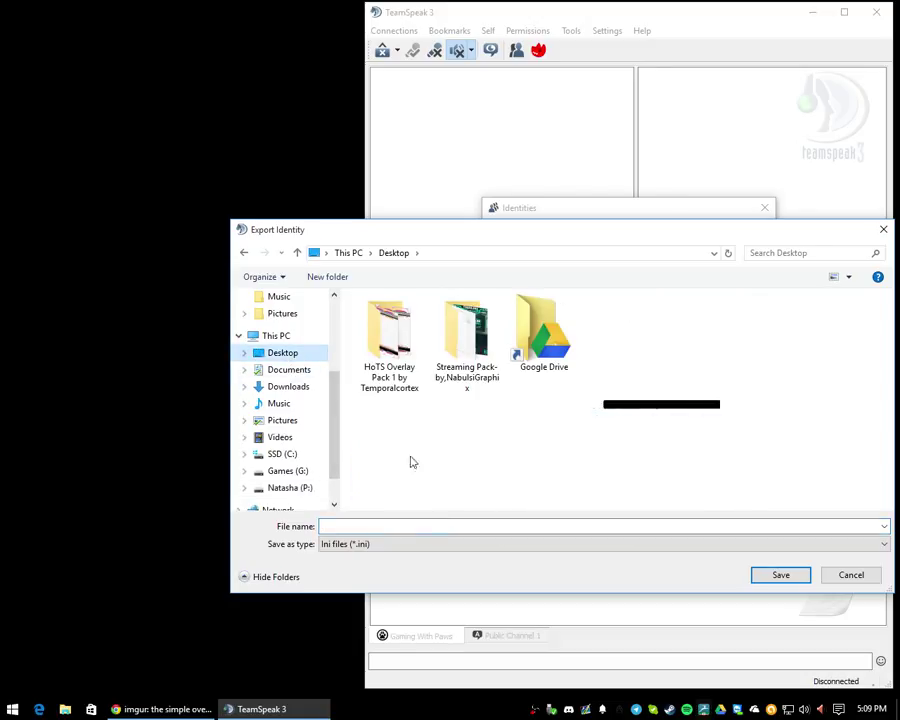
{"action": "left_click", "coordinate": [434, 524]}
{"action": "type", "text": "test"}
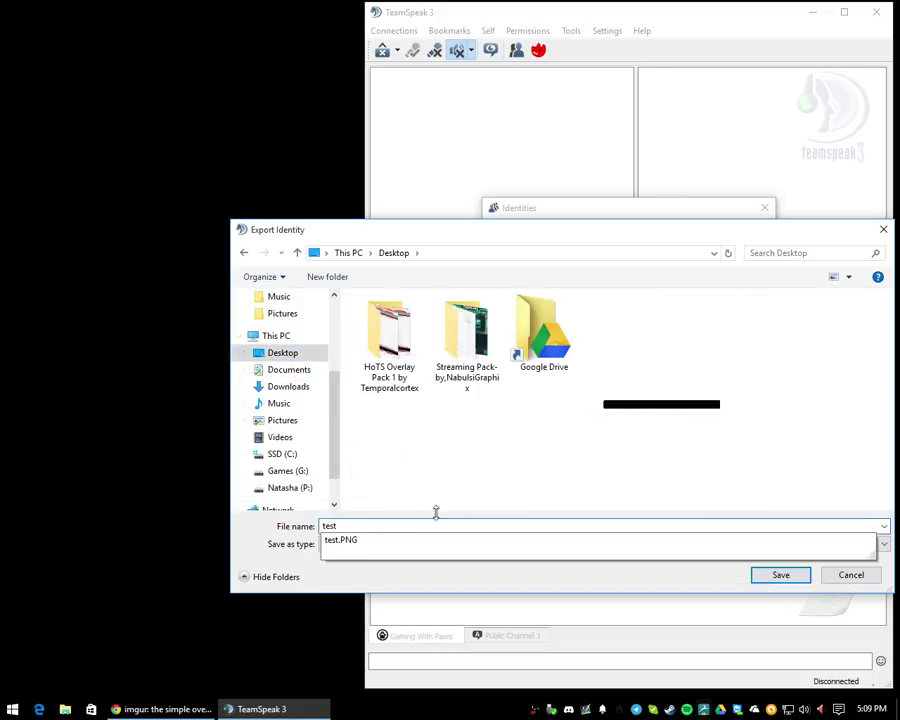
{"action": "left_click", "coordinate": [502, 512]}
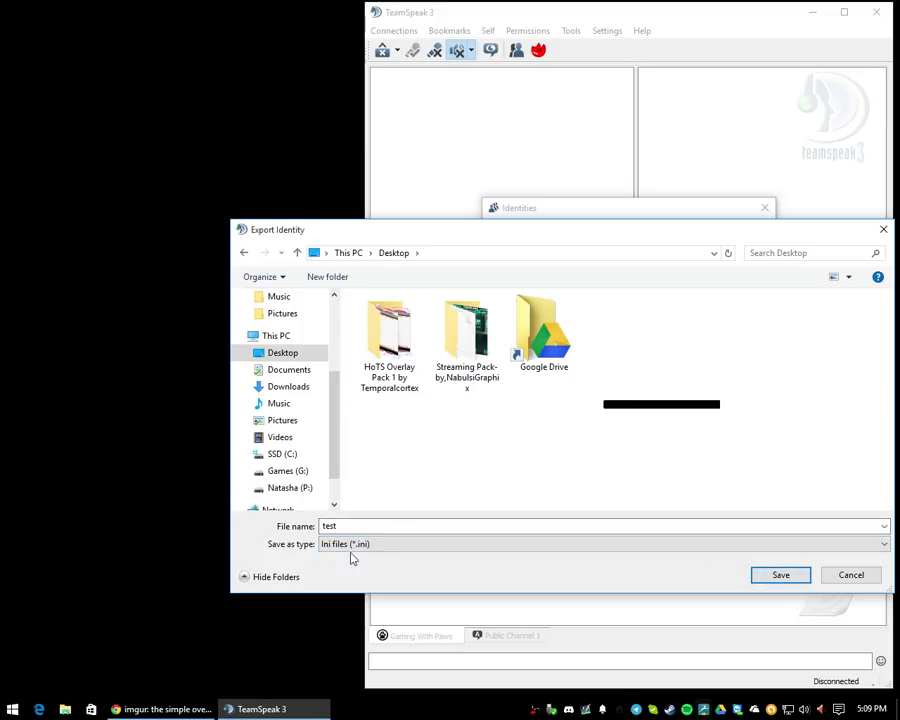
{"action": "left_click", "coordinate": [760, 578]}
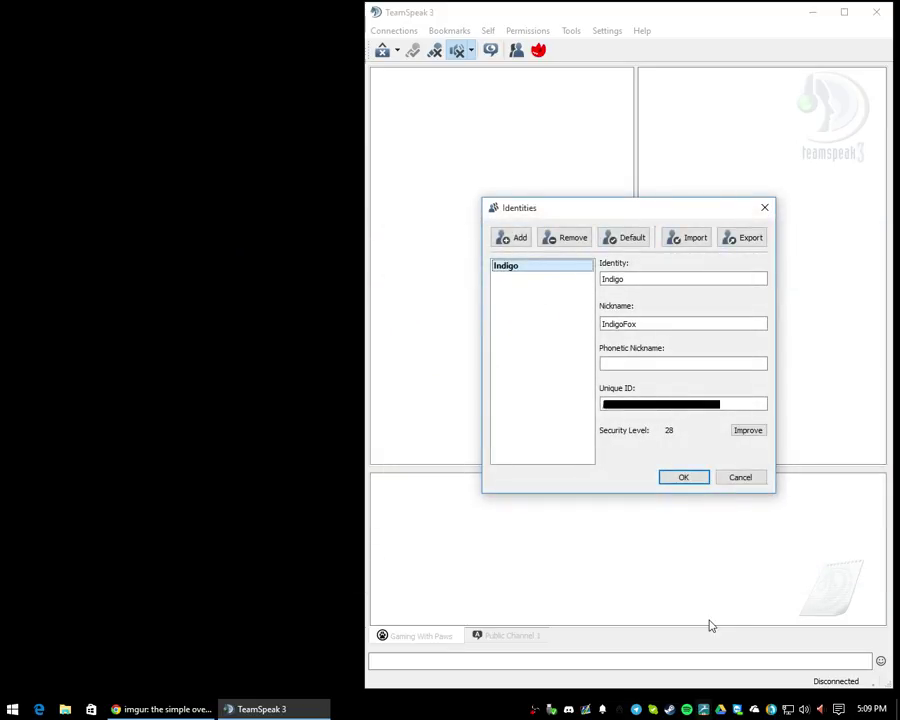
Remove the Indigo identity from the identity list and save the change
{"action": "left_click", "coordinate": [566, 244]}
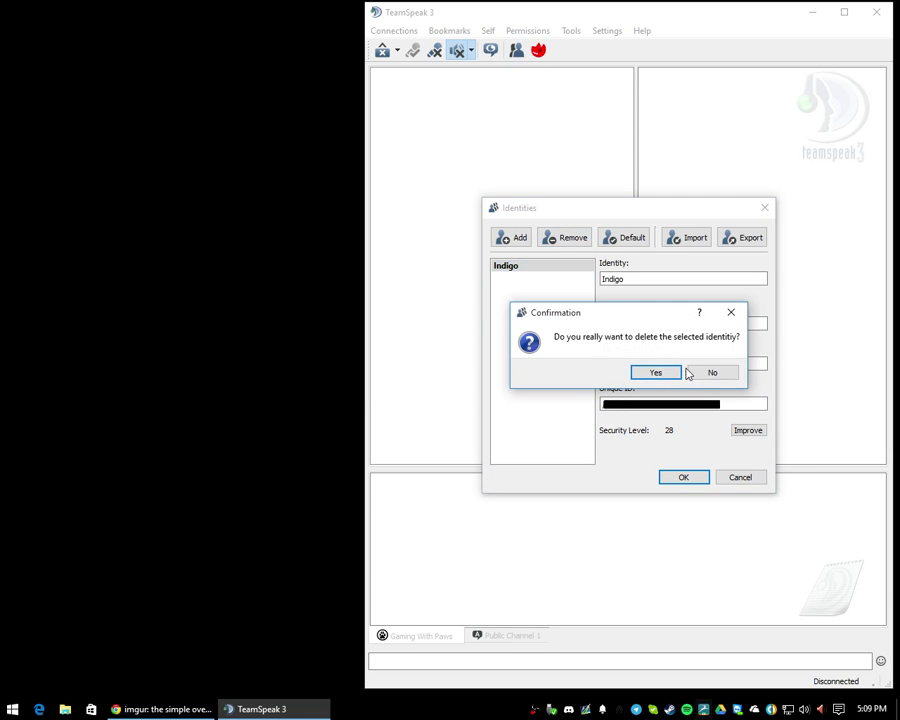
{"action": "left_click", "coordinate": [673, 374]}
{"action": "left_click", "coordinate": [683, 479]}
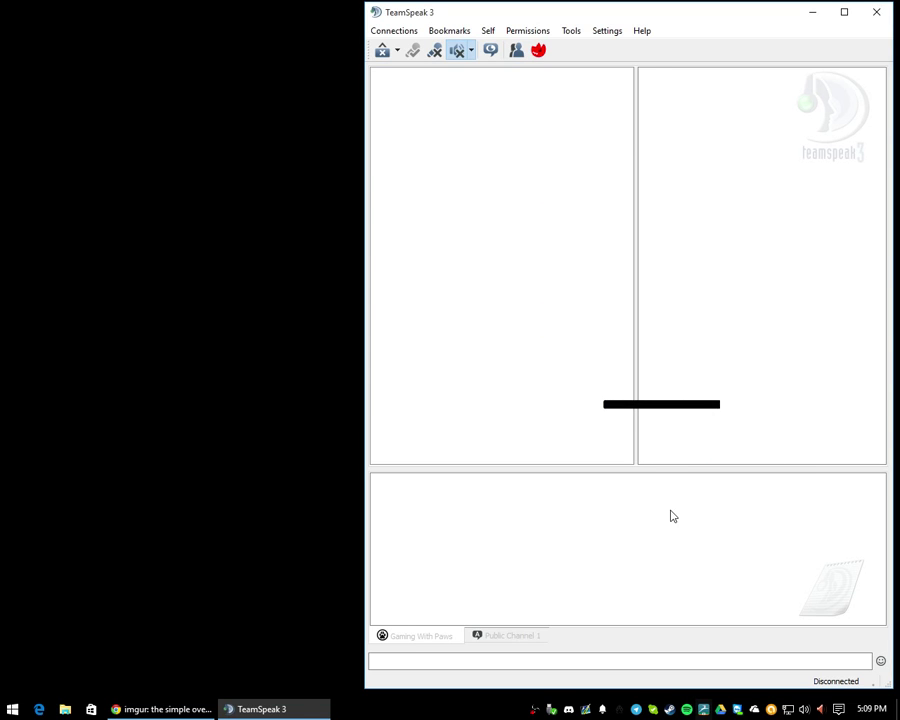
Reopen the identity manager and import the identity from test.ini on the Desktop
{"action": "left_click", "coordinate": [606, 31]}
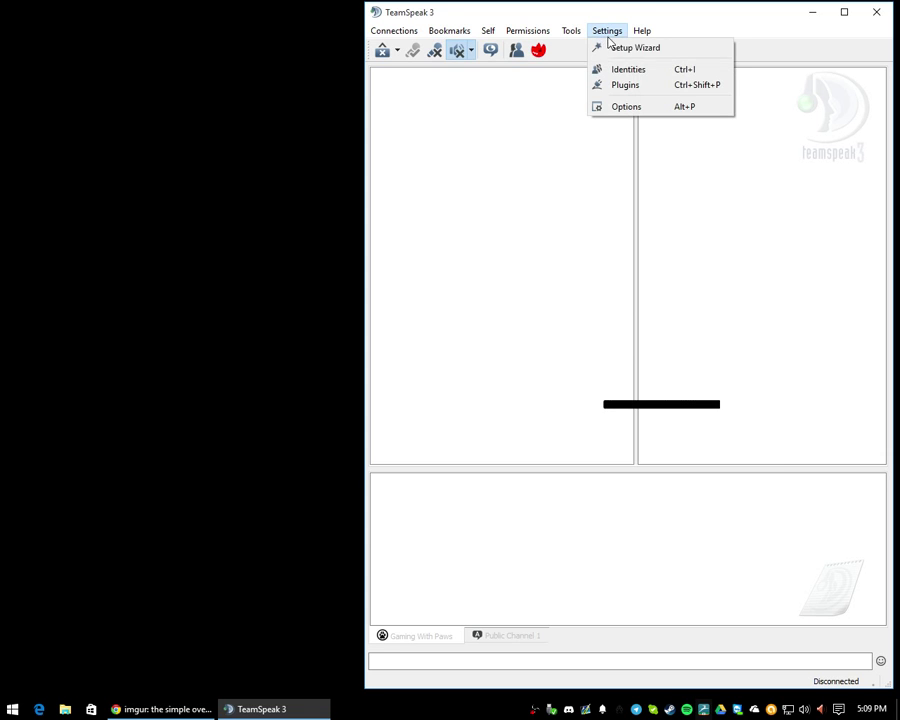
{"action": "left_click", "coordinate": [635, 68]}
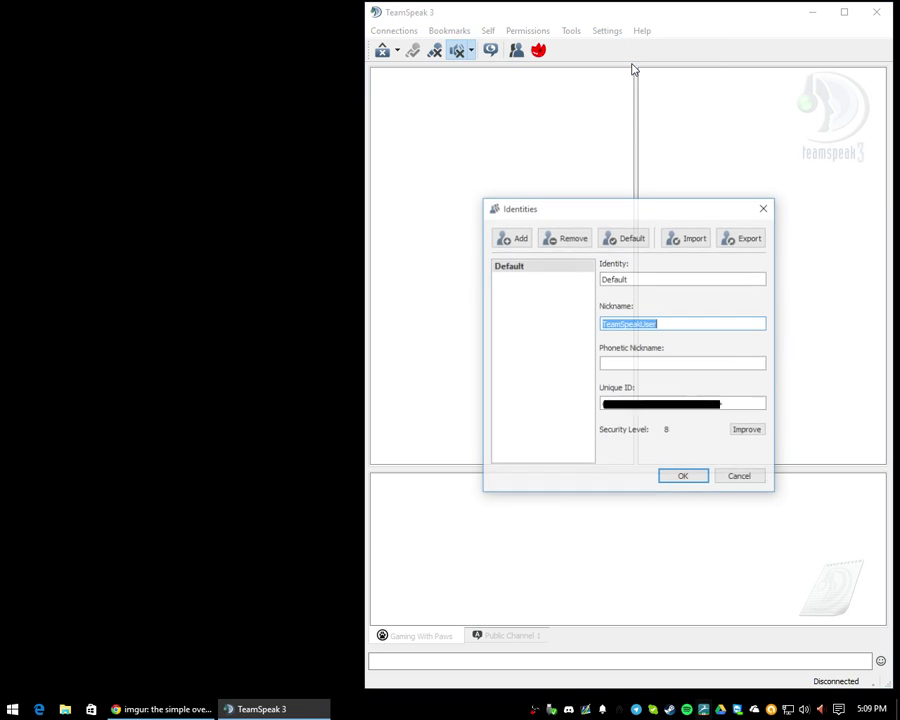
{"action": "left_click", "coordinate": [538, 267]}
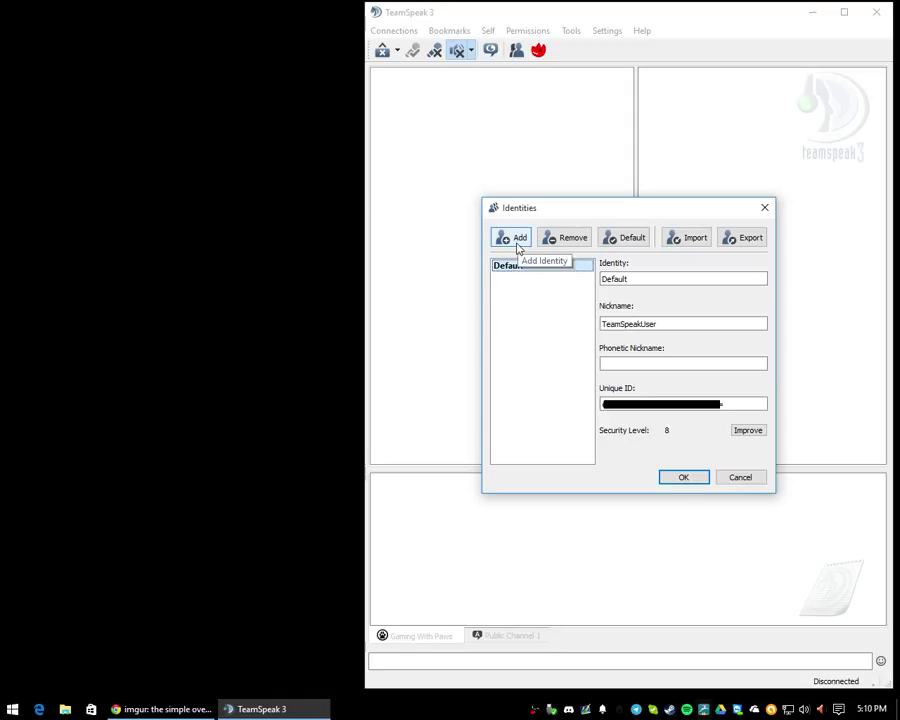
{"action": "left_click", "coordinate": [518, 246]}
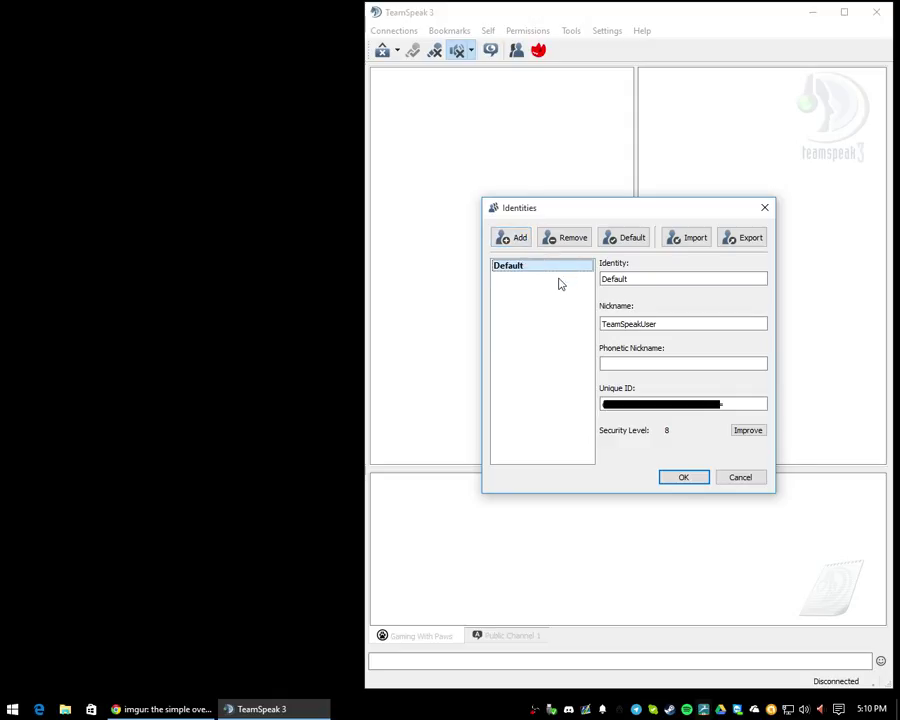
{"action": "left_click_drag", "start_coordinate": [556, 214], "coordinate": [535, 221]}
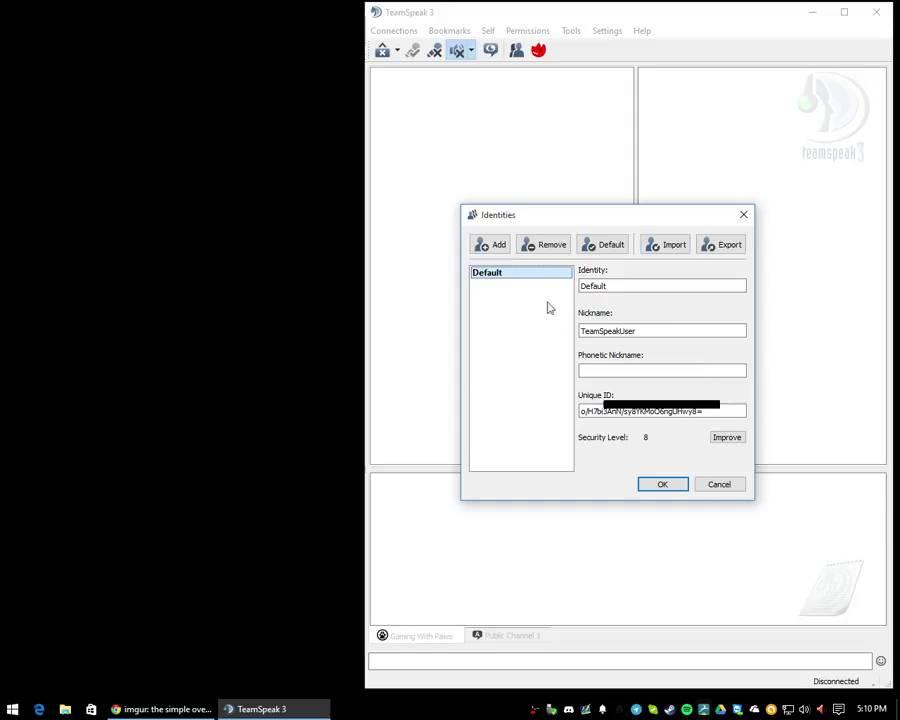
{"action": "left_click", "coordinate": [583, 285]}
{"action": "left_click", "coordinate": [615, 330]}
{"action": "left_click", "coordinate": [663, 250]}
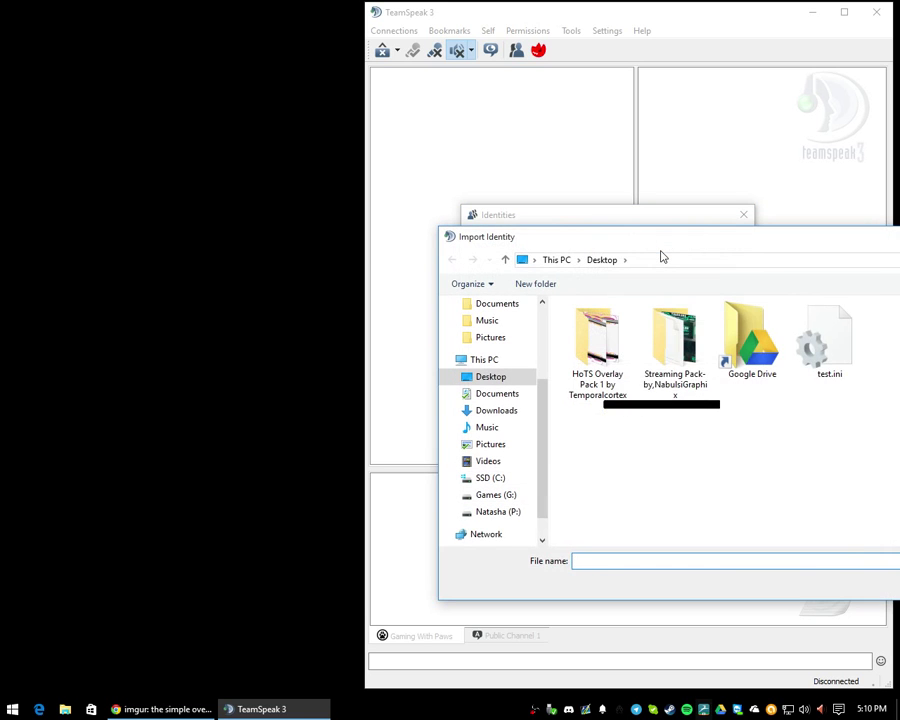
{"action": "left_click", "coordinate": [629, 327]}
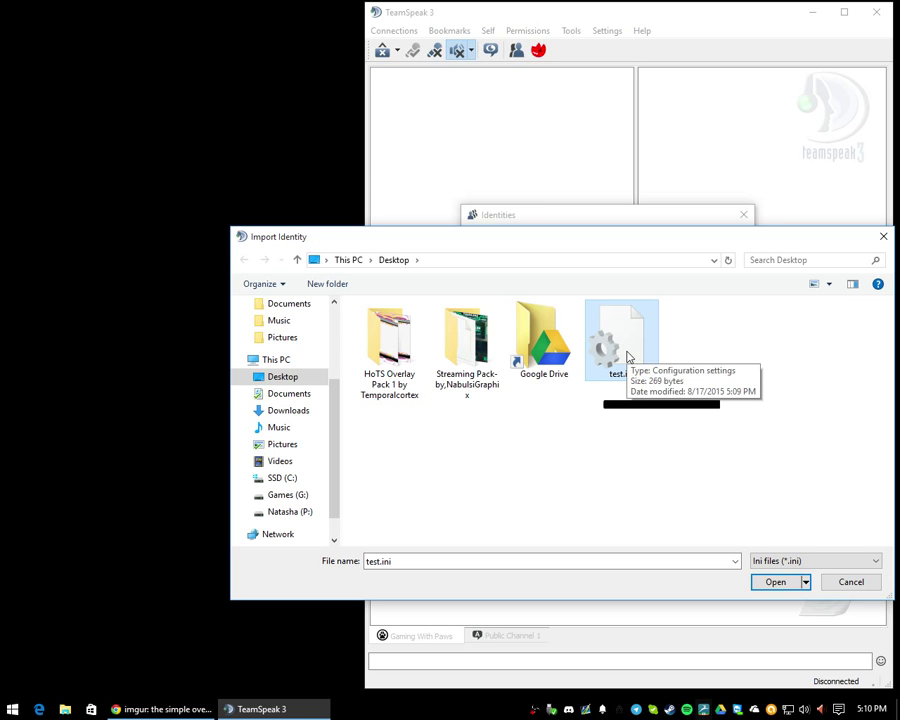
{"action": "left_click", "coordinate": [774, 583]}
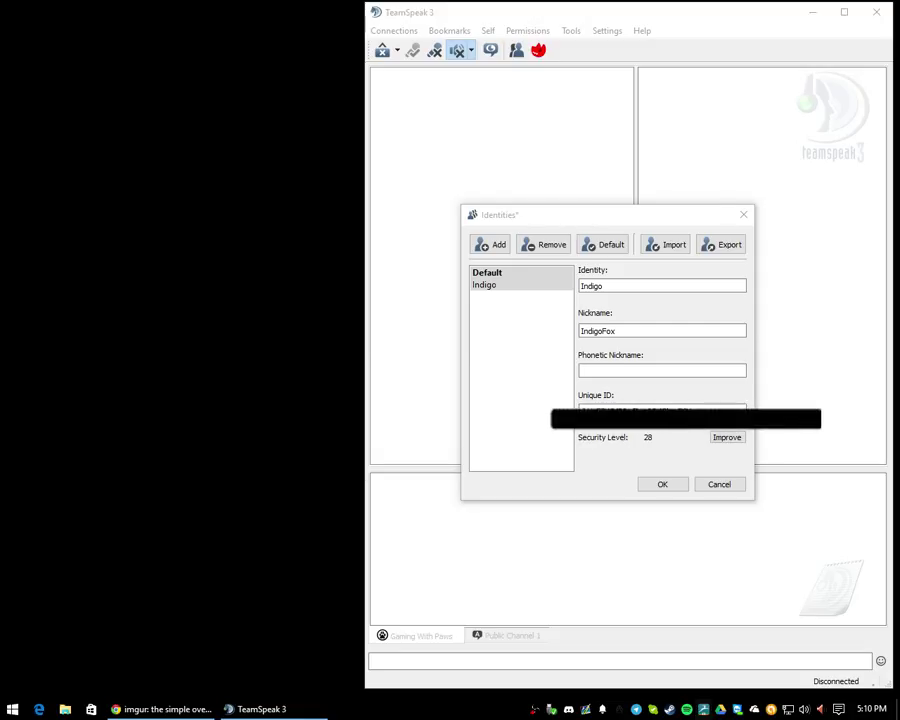
Remove the Default identity so only the imported Indigo identity is kept, and save the changes
{"action": "left_click", "coordinate": [506, 392]}
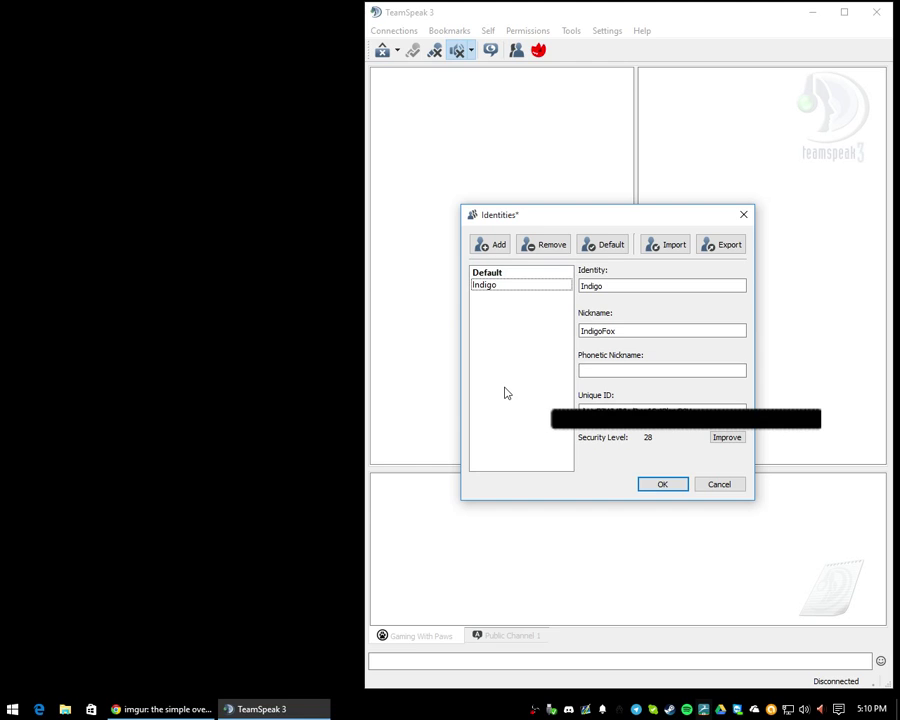
{"action": "left_click", "coordinate": [511, 278]}
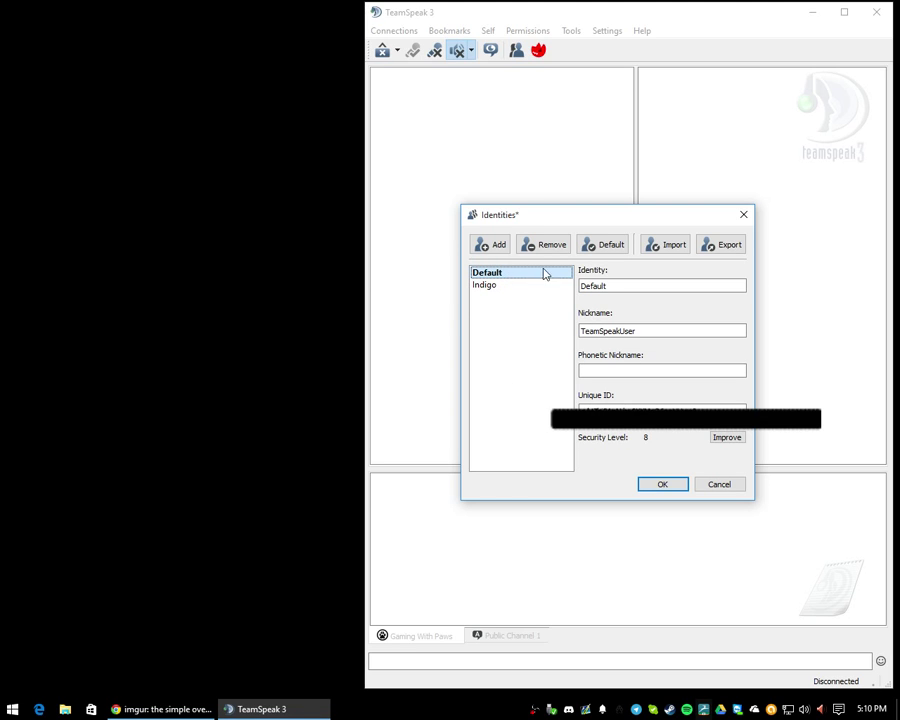
{"action": "left_click", "coordinate": [564, 244]}
{"action": "left_click", "coordinate": [634, 379]}
{"action": "left_click", "coordinate": [668, 484]}
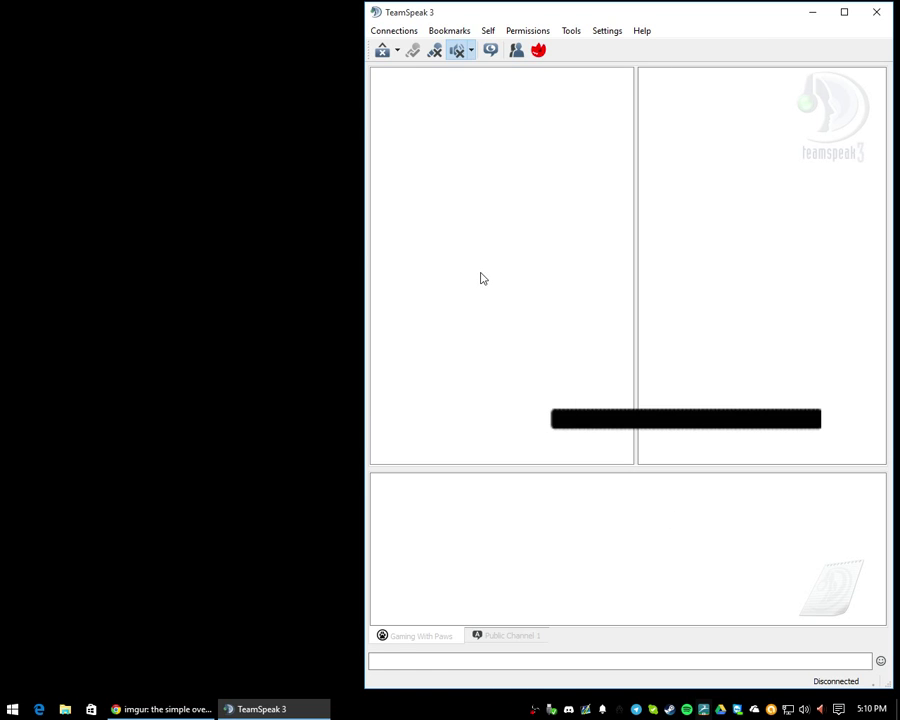
Connect to the bookmarked Rangers server
{"action": "left_click", "coordinate": [448, 31]}
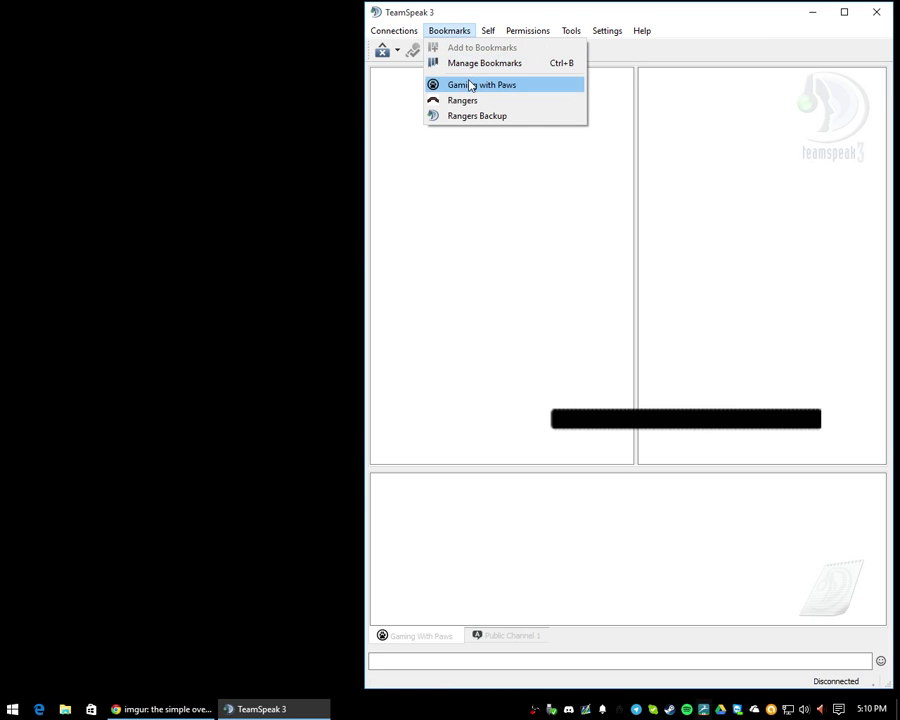
{"action": "left_click", "coordinate": [452, 100]}
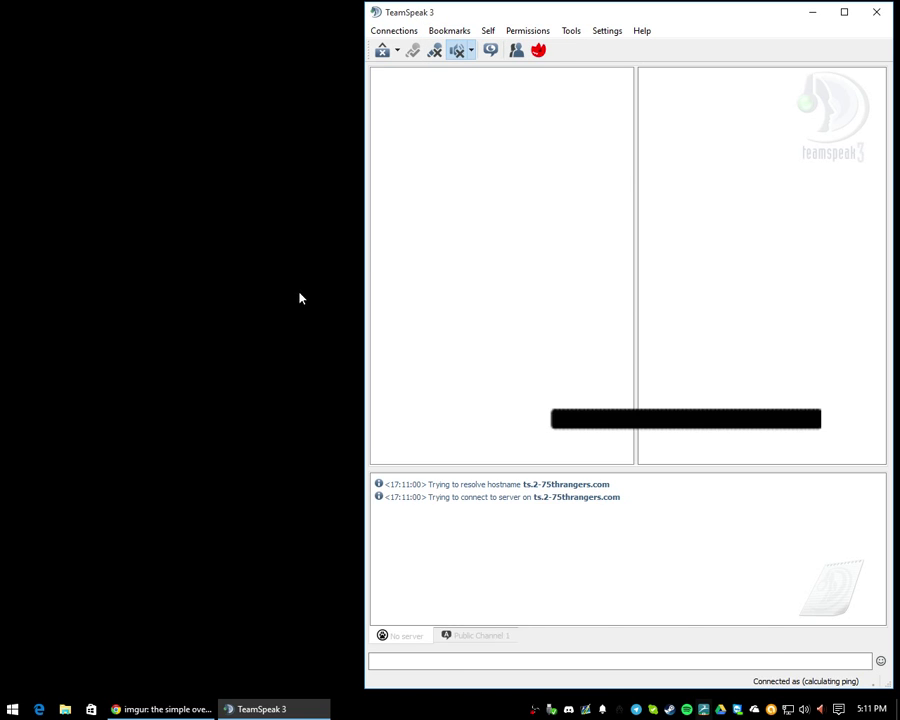